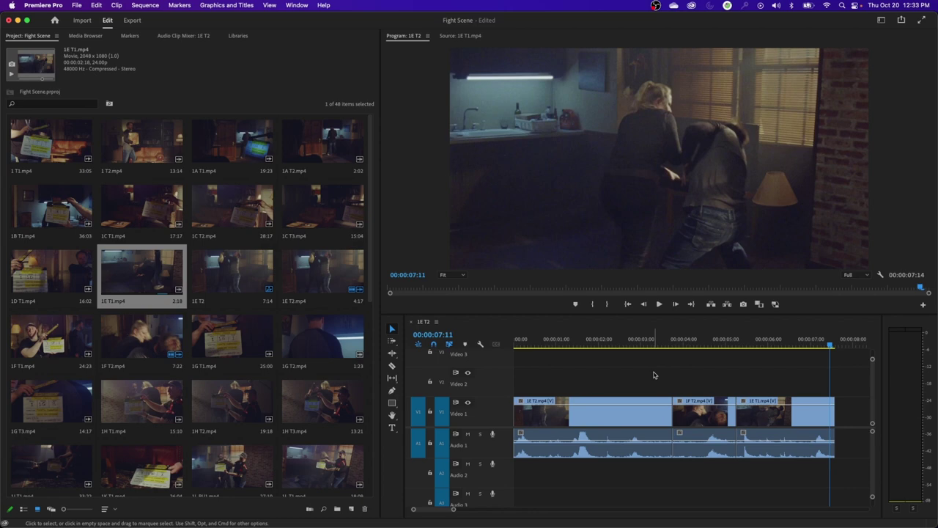
Step: Look over the alternatives grouped with the Ripple Edit and Slip tools and view the frames at 00:00:05:08 and 00:00:04:11
{"action": "left_click", "coordinate": [393, 354]}
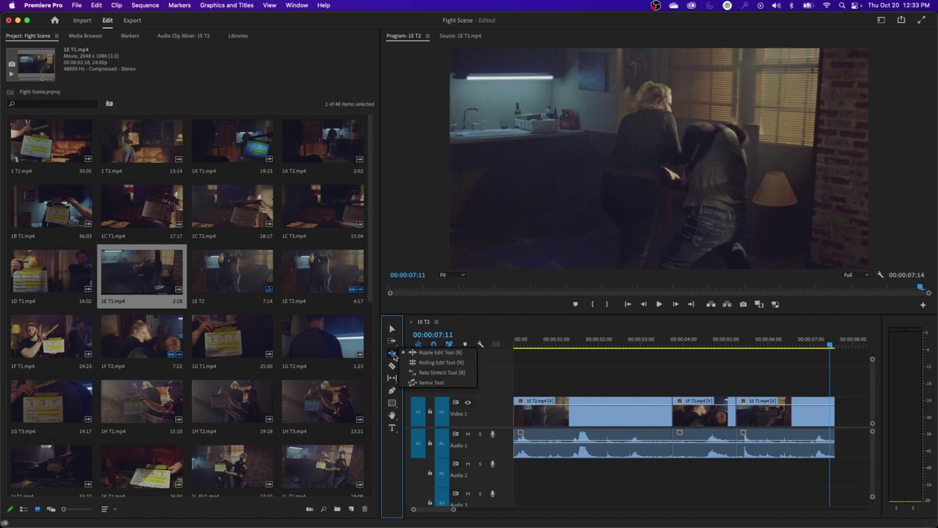
{"action": "left_click", "coordinate": [391, 378]}
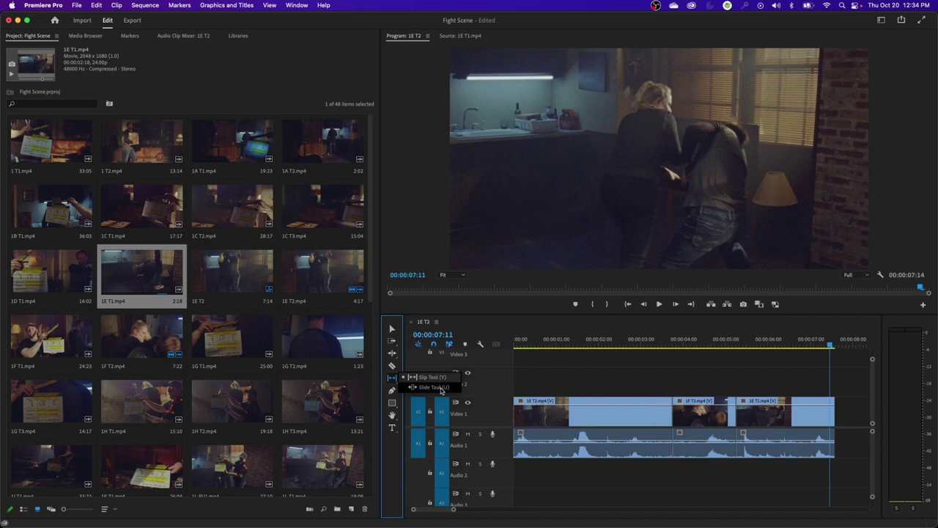
{"action": "left_click", "coordinate": [431, 376]}
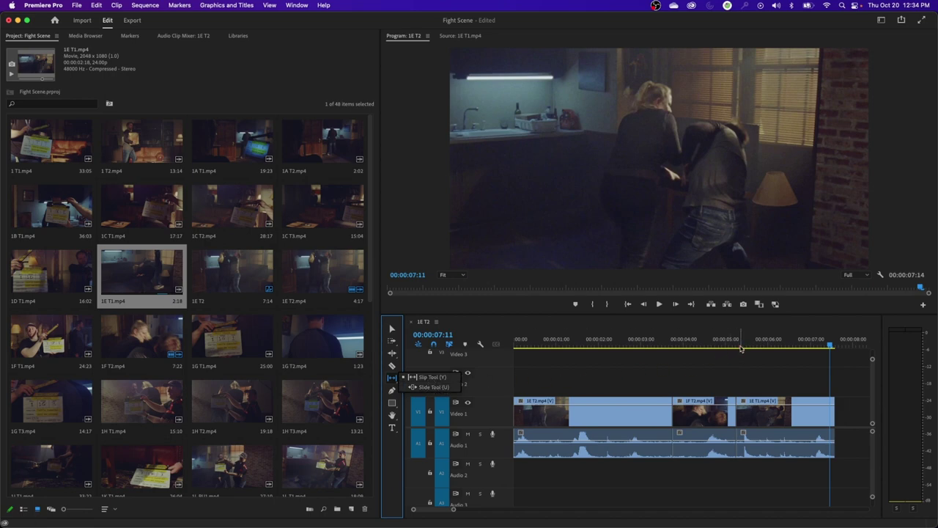
{"action": "left_click", "coordinate": [738, 341]}
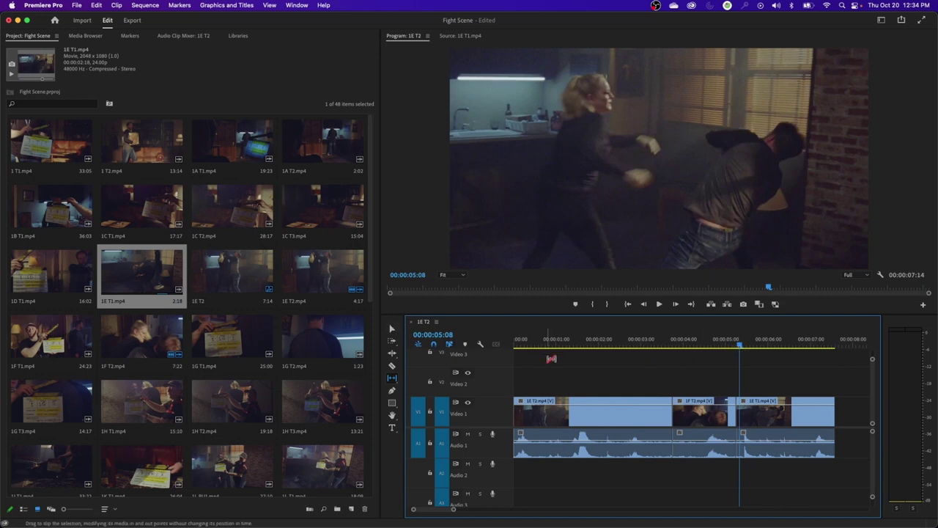
{"action": "key", "text": "v"}
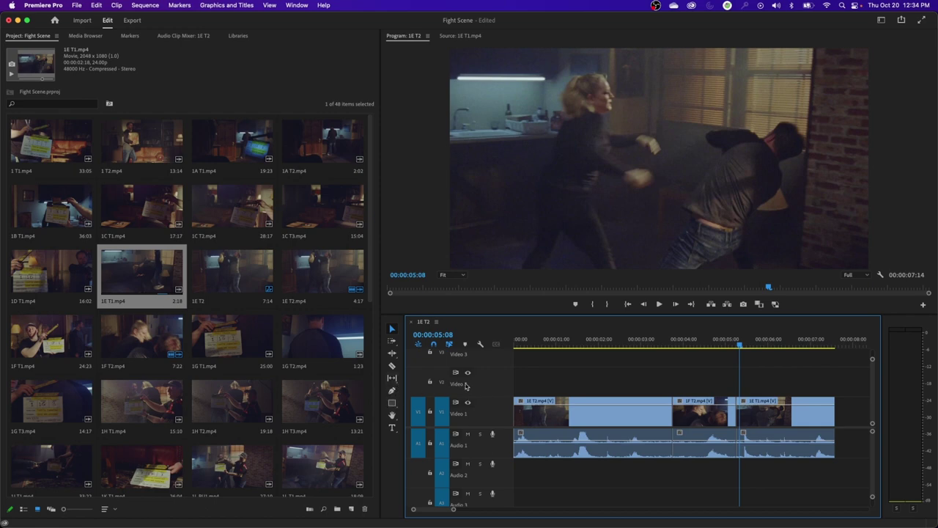
{"action": "left_click", "coordinate": [394, 378]}
{"action": "key", "text": "y"}
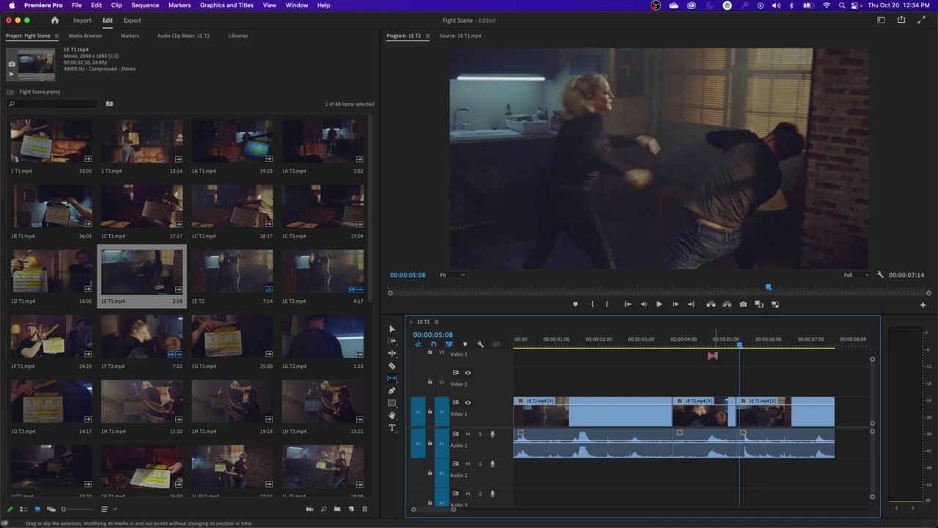
{"action": "left_click", "coordinate": [702, 344]}
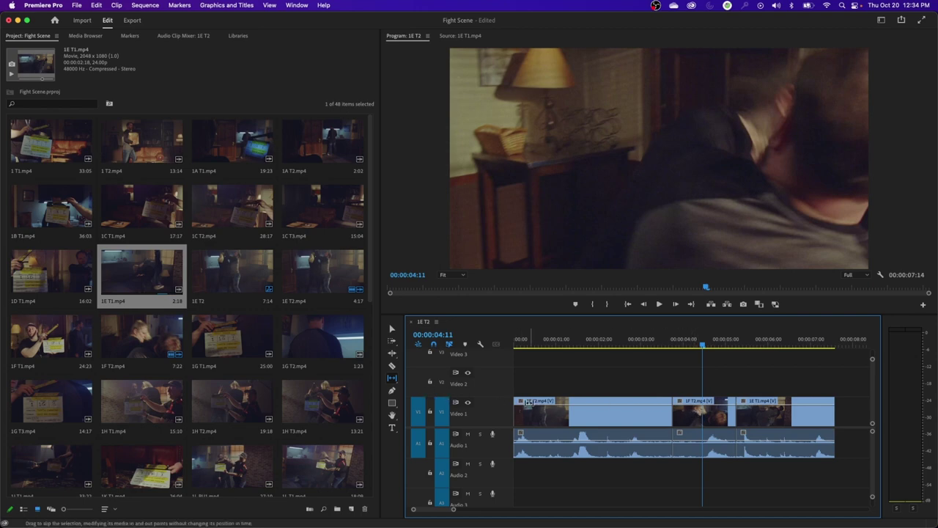
Step: Try sliding the middle clip 1F T2.mp4 about 9 frames earlier between its neighbours with the Slide tool, and undo the slide
{"action": "key", "text": "u"}
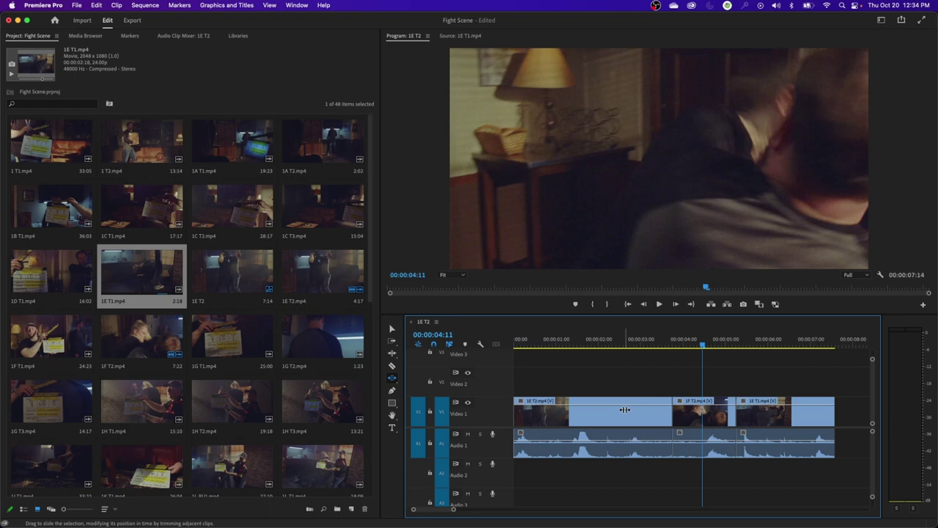
{"action": "left_click", "coordinate": [697, 413]}
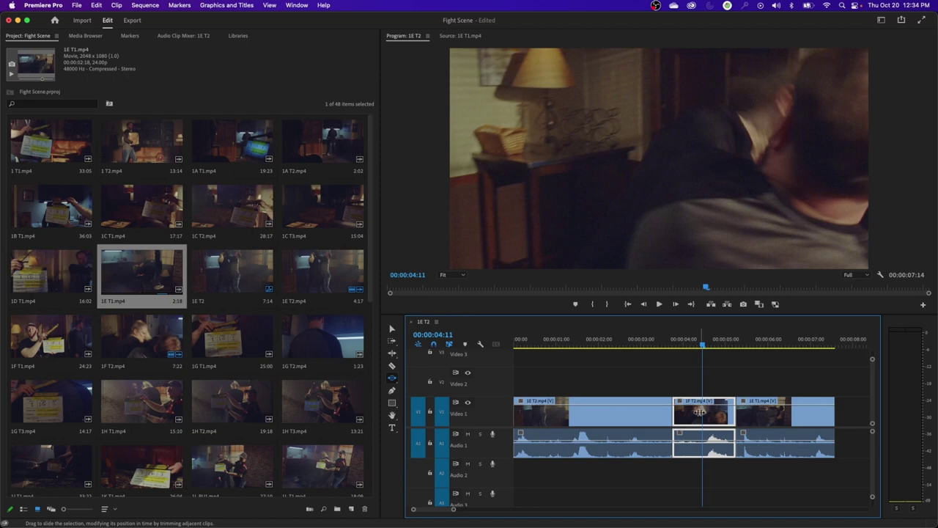
{"action": "mouse_move", "coordinate": [700, 412]}
{"action": "left_mouse_down"}
{"action": "mouse_move", "coordinate": [689, 412]}
{"action": "mouse_move", "coordinate": [708, 413]}
{"action": "mouse_move", "coordinate": [701, 421]}
{"action": "left_mouse_up"}
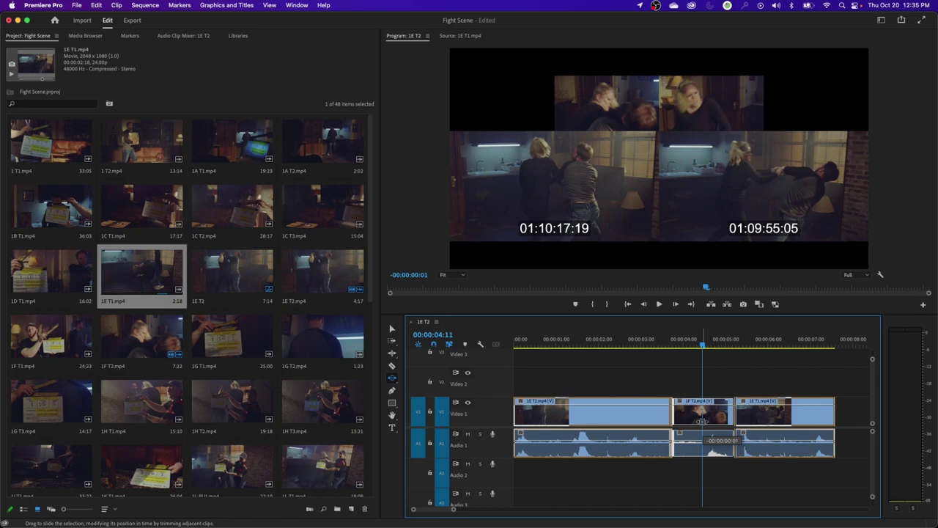
{"action": "left_click_drag", "start_coordinate": [701, 421], "coordinate": [702, 422]}
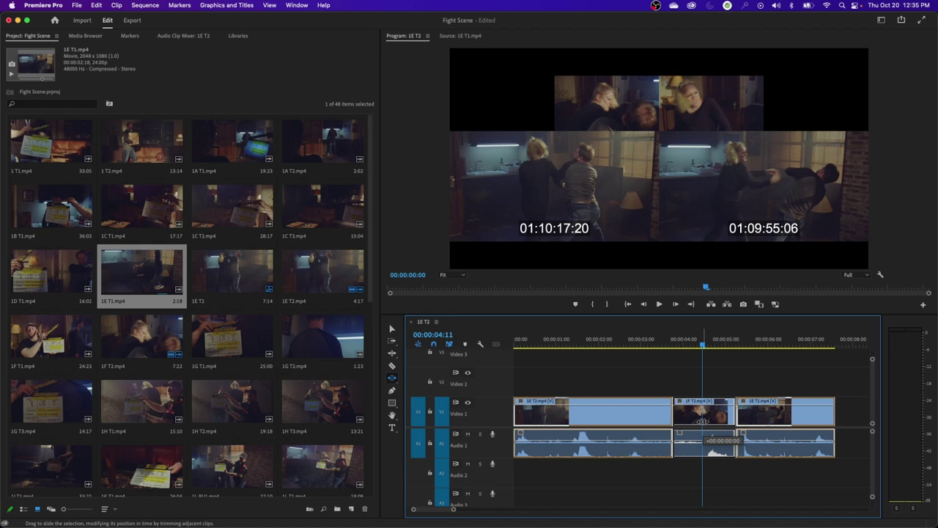
{"action": "mouse_move", "coordinate": [702, 421]}
{"action": "left_mouse_down"}
{"action": "mouse_move", "coordinate": [710, 421]}
{"action": "mouse_move", "coordinate": [690, 419]}
{"action": "mouse_move", "coordinate": [702, 420]}
{"action": "left_mouse_up"}
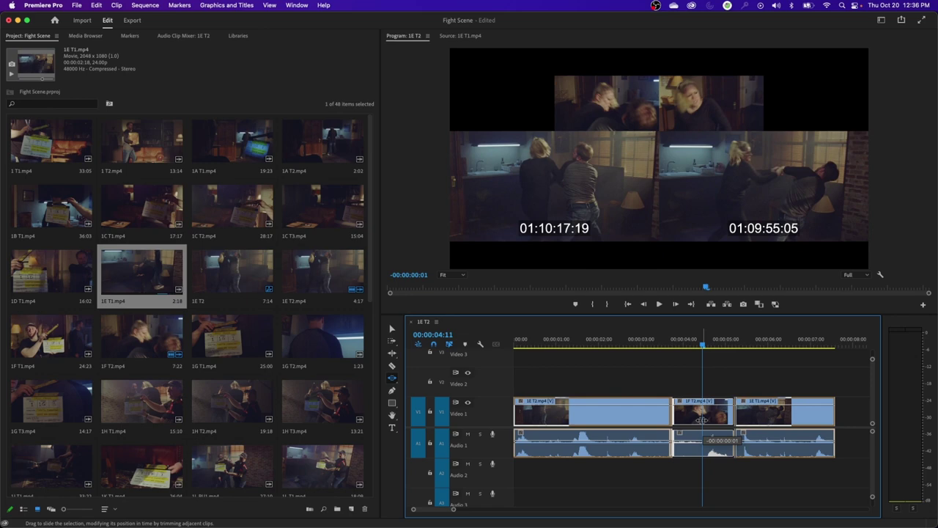
{"action": "left_click_drag", "start_coordinate": [702, 420], "coordinate": [688, 423]}
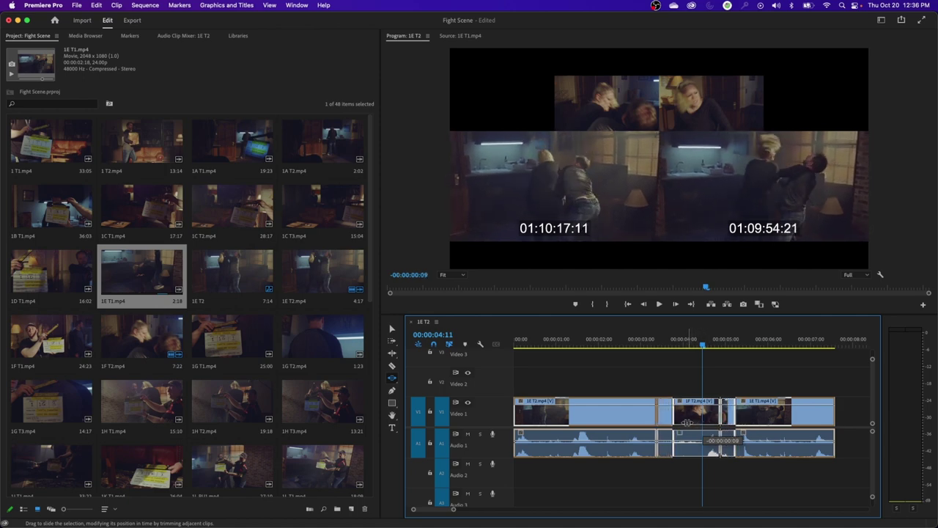
{"action": "mouse_move", "coordinate": [687, 422]}
{"action": "left_mouse_down"}
{"action": "mouse_move", "coordinate": [665, 423]}
{"action": "mouse_move", "coordinate": [722, 431]}
{"action": "mouse_move", "coordinate": [678, 423]}
{"action": "left_mouse_up"}
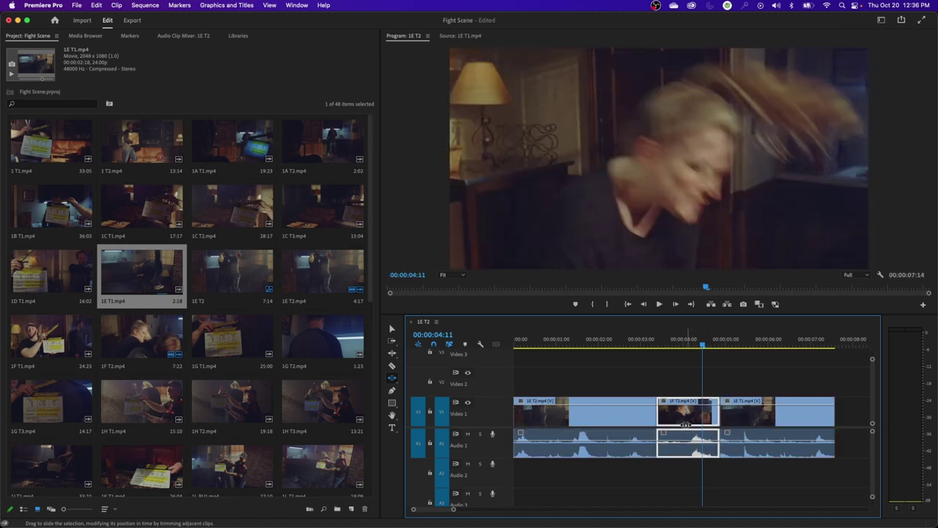
{"action": "left_click", "coordinate": [666, 345]}
{"action": "key", "text": "super+z"}
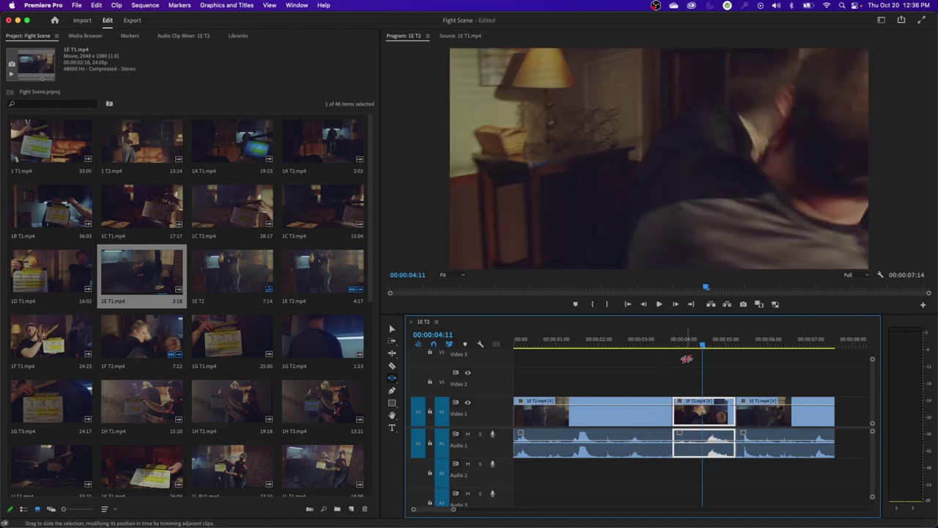
Step: Scrub and play the sequence to review how the action runs across both cuts of the 1F T2.mp4 clip
{"action": "left_click_drag", "start_coordinate": [666, 345], "coordinate": [638, 343]}
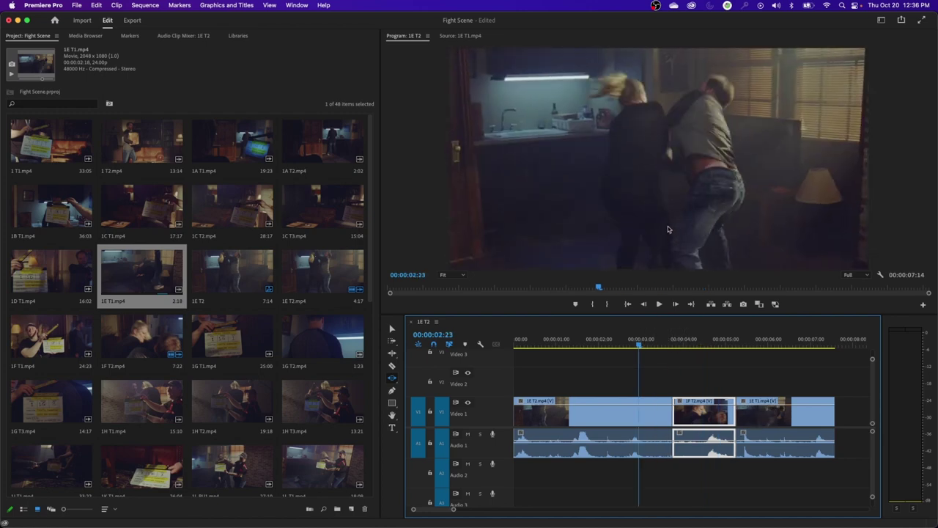
{"action": "key", "text": "v"}
{"action": "key", "text": "j"}
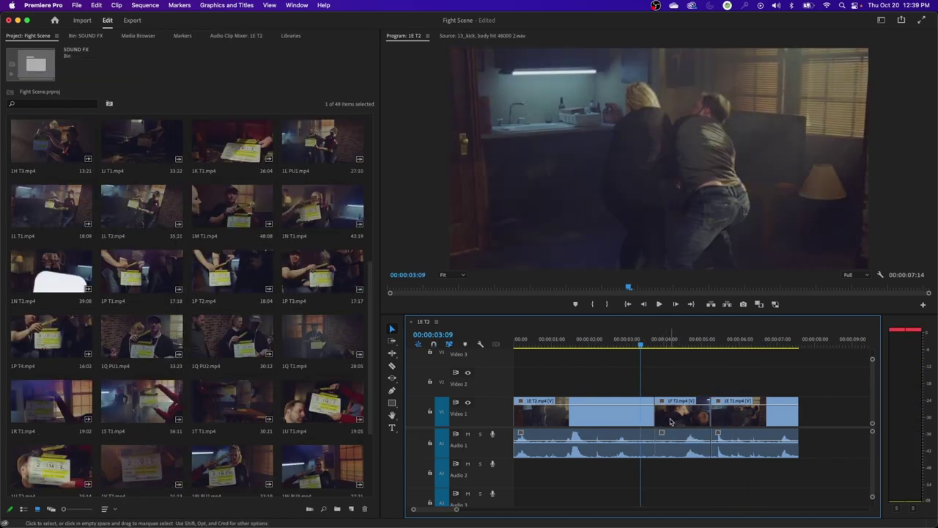
{"action": "key", "text": "y"}
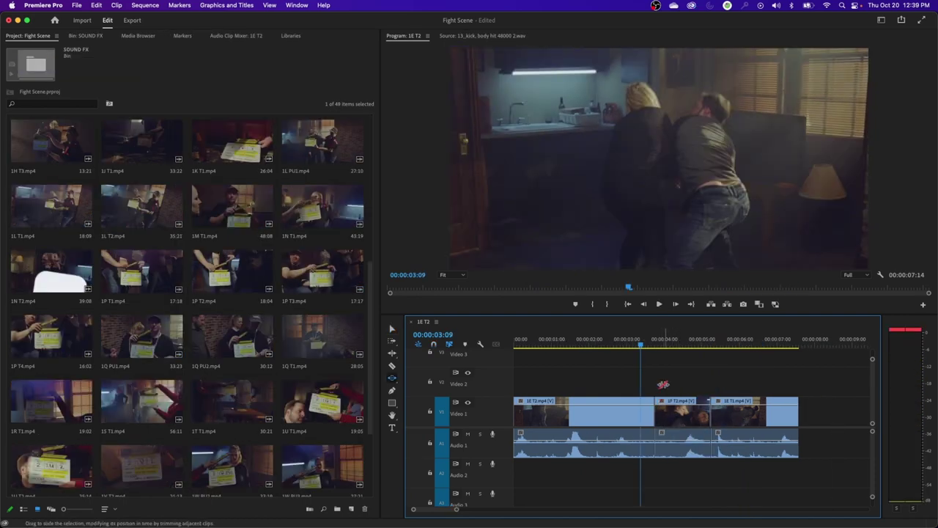
{"action": "left_click", "coordinate": [673, 342]}
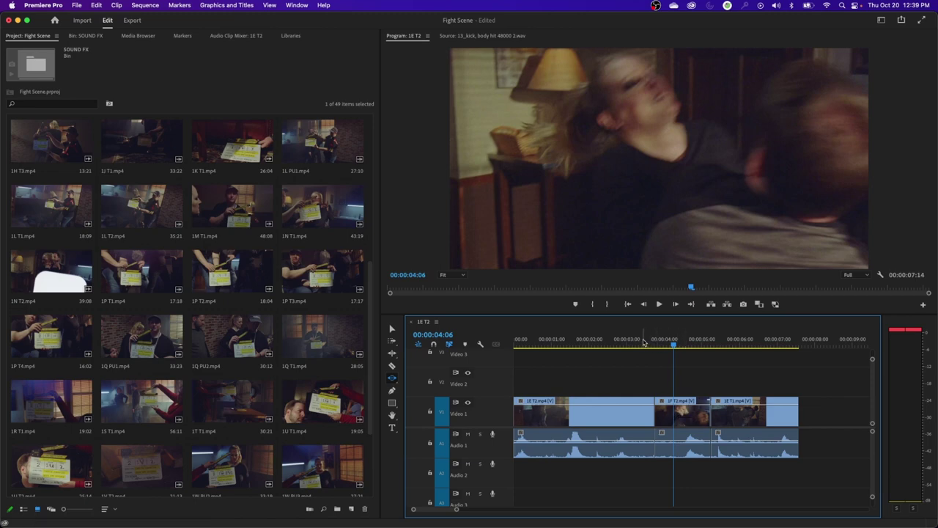
{"action": "left_click", "coordinate": [605, 345]}
{"action": "key", "text": "space"}
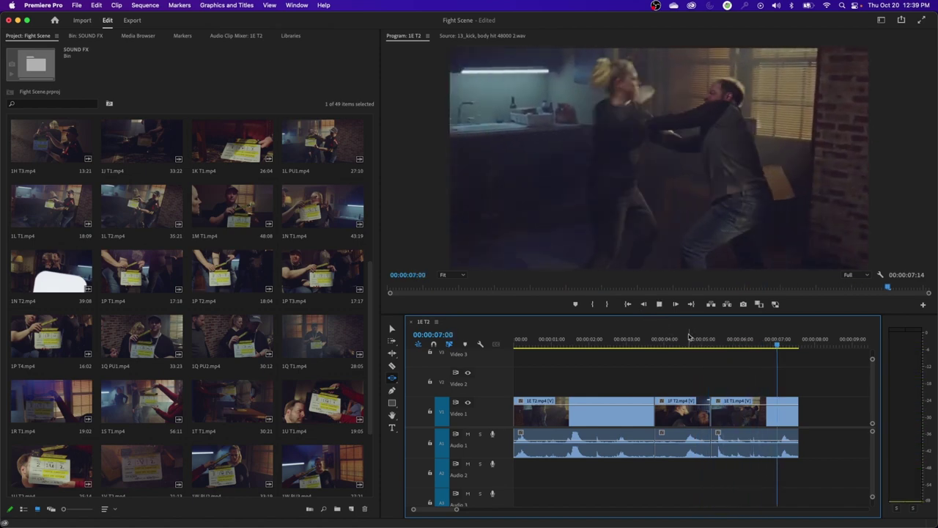
Step: Slide the 1F T2.mp4 clip about half a second earlier between its neighbours and play back the cuts
{"action": "left_click", "coordinate": [681, 338]}
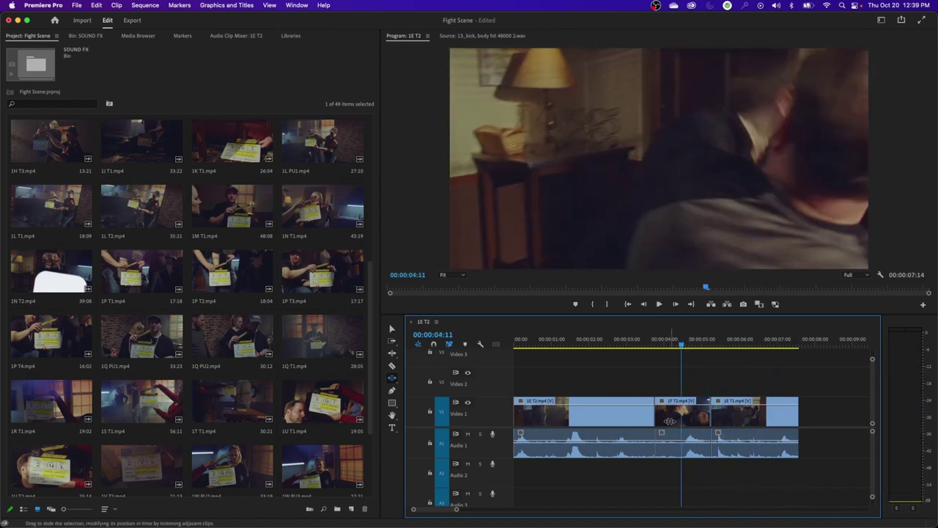
{"action": "left_click_drag", "start_coordinate": [676, 416], "coordinate": [660, 420]}
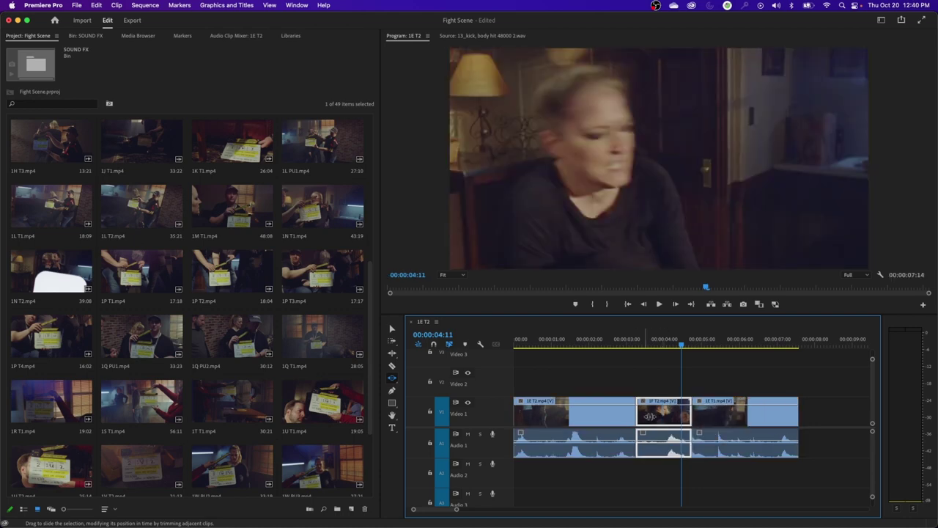
{"action": "left_click", "coordinate": [638, 344]}
{"action": "key", "text": "space"}
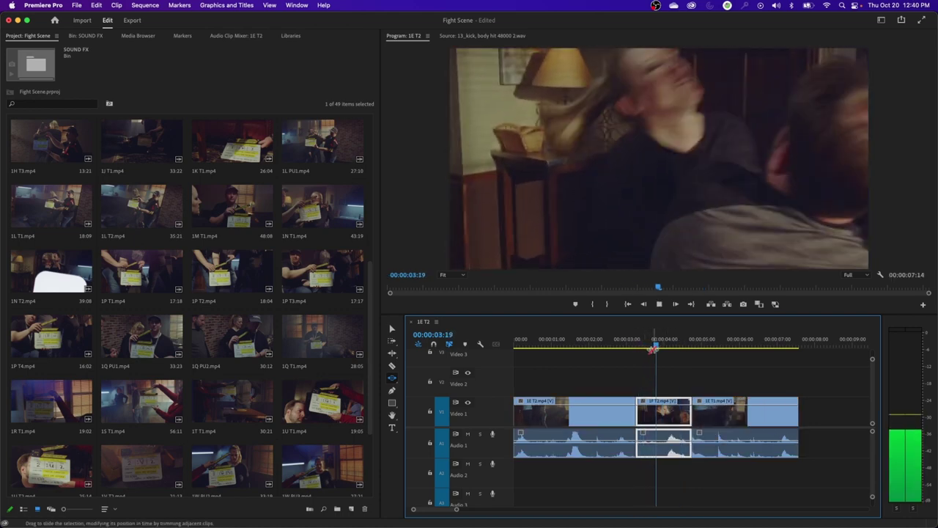
{"action": "key", "text": "space"}
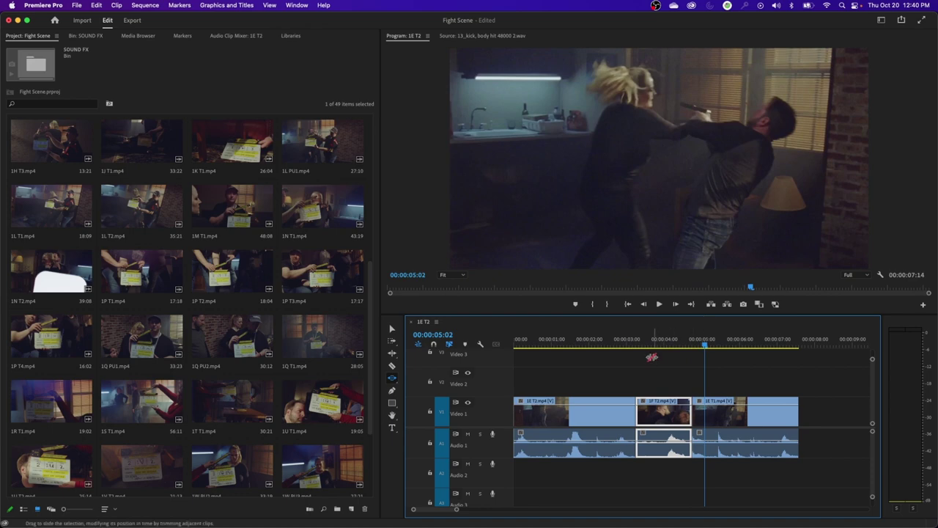
{"action": "left_click_drag", "start_coordinate": [648, 345], "coordinate": [629, 346]}
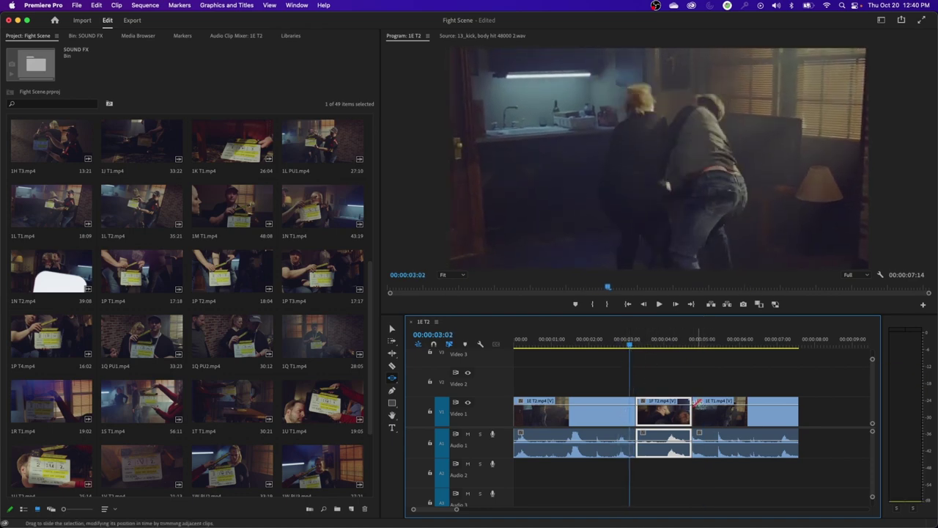
Step: Try sliding the 1F T2.mp4 clip later in the sequence, and return it to its previous position
{"action": "left_click_drag", "start_coordinate": [672, 422], "coordinate": [698, 420]}
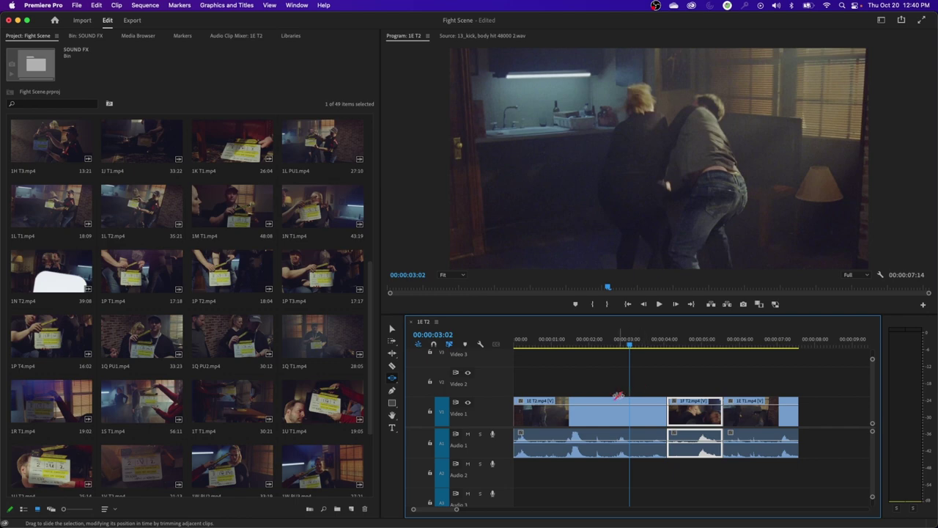
{"action": "left_click_drag", "start_coordinate": [661, 406], "coordinate": [630, 404]}
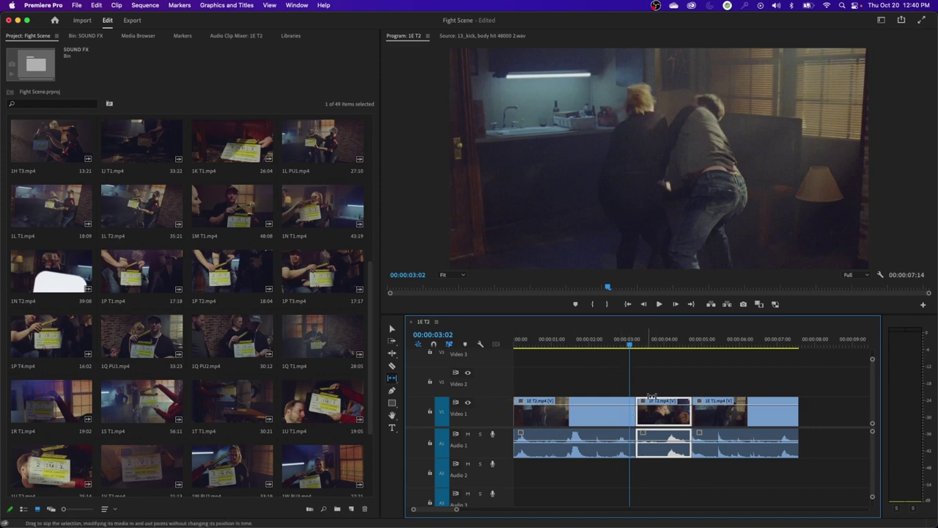
Step: Try slipping the footage inside the 1F T2.mp4 clip about half a second with the Slip tool, and undo the slip
{"action": "left_click_drag", "start_coordinate": [634, 347], "coordinate": [653, 345]}
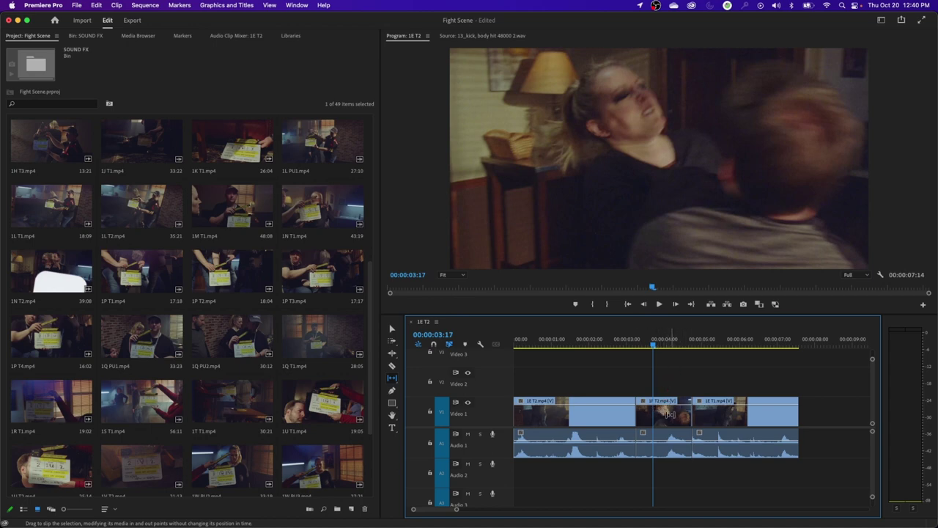
{"action": "left_click_drag", "start_coordinate": [669, 415], "coordinate": [668, 416]}
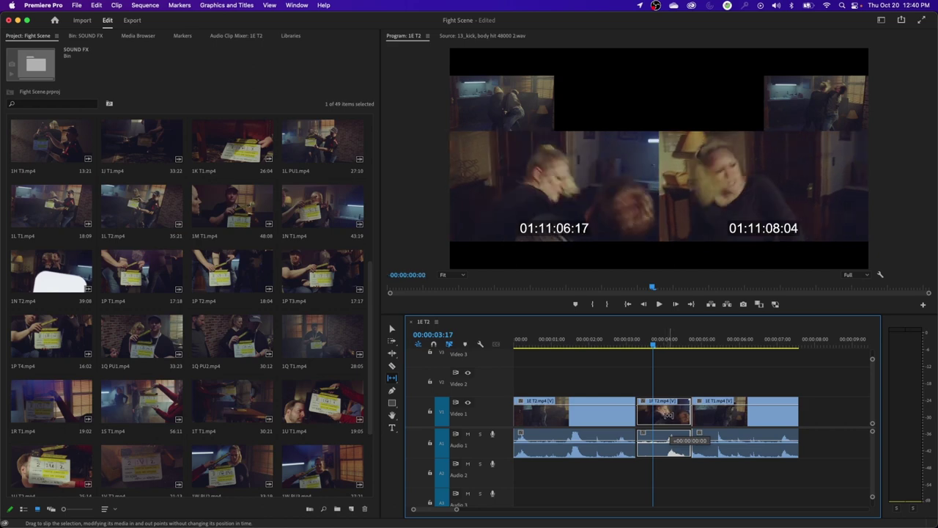
{"action": "left_click_drag", "start_coordinate": [668, 415], "coordinate": [669, 416]}
{"action": "left_click_drag", "start_coordinate": [669, 416], "coordinate": [649, 420]}
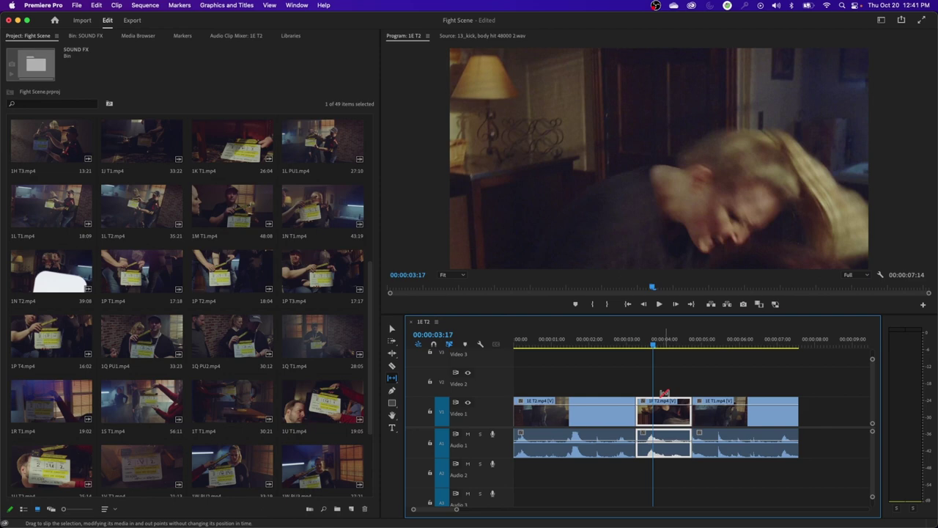
{"action": "left_click_drag", "start_coordinate": [664, 394], "coordinate": [667, 396]}
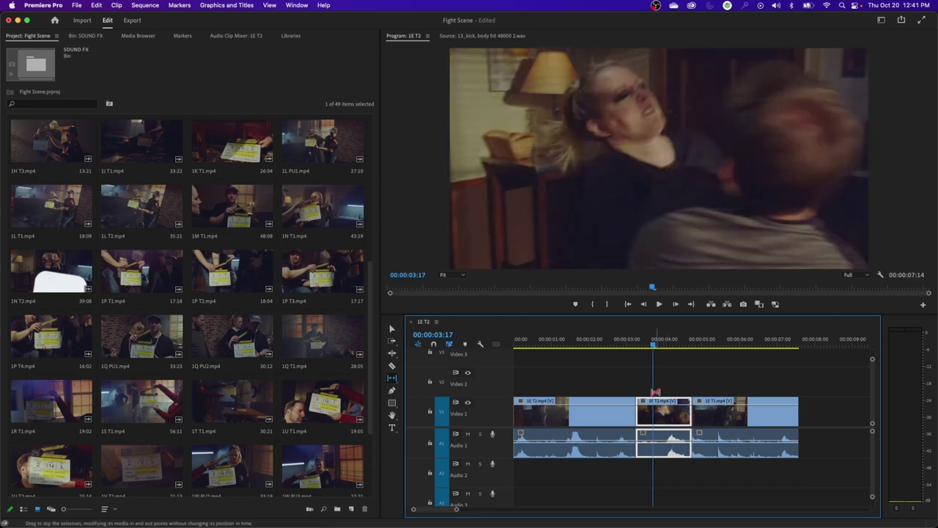
Step: Slip the 1F T2.mp4 clip about 6 frames to slightly later footage, keeping its timeline position, and play back the result
{"action": "left_click_drag", "start_coordinate": [661, 411], "coordinate": [652, 415]}
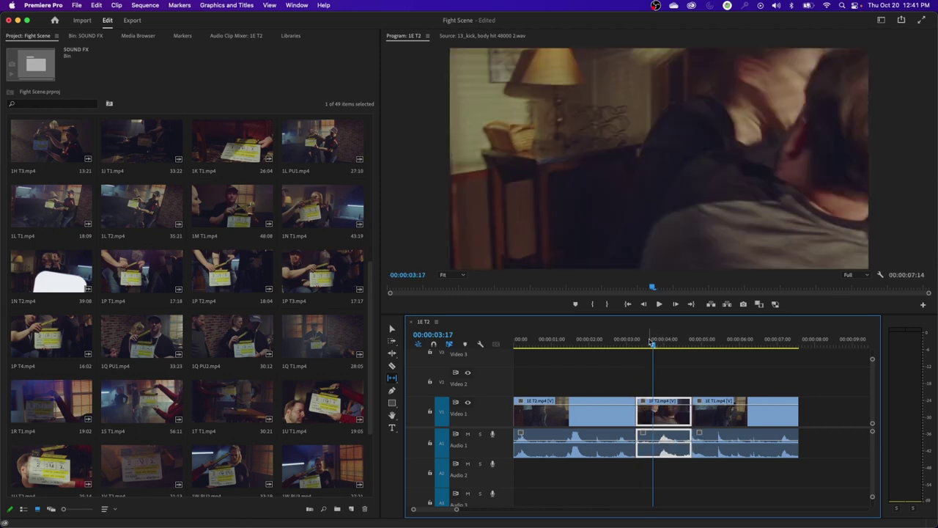
{"action": "left_click", "coordinate": [626, 343]}
{"action": "key", "text": "space"}
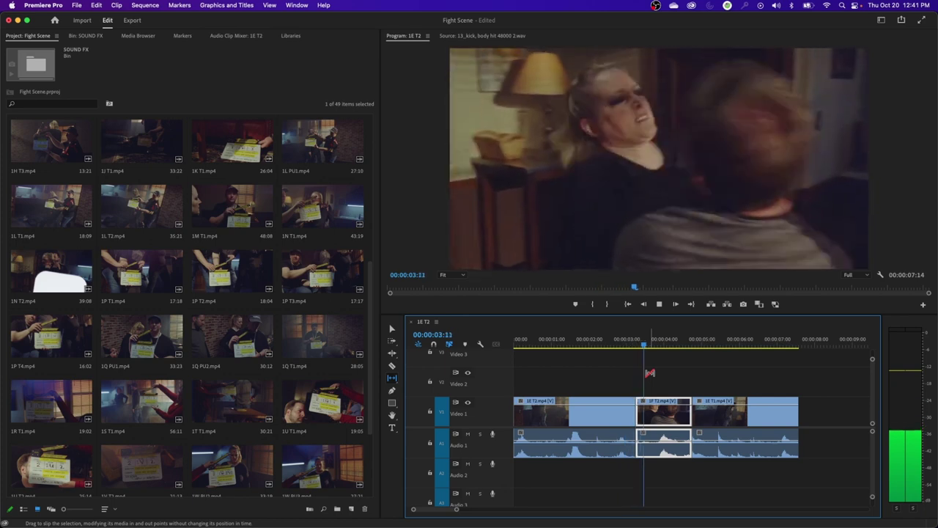
{"action": "key", "text": "space"}
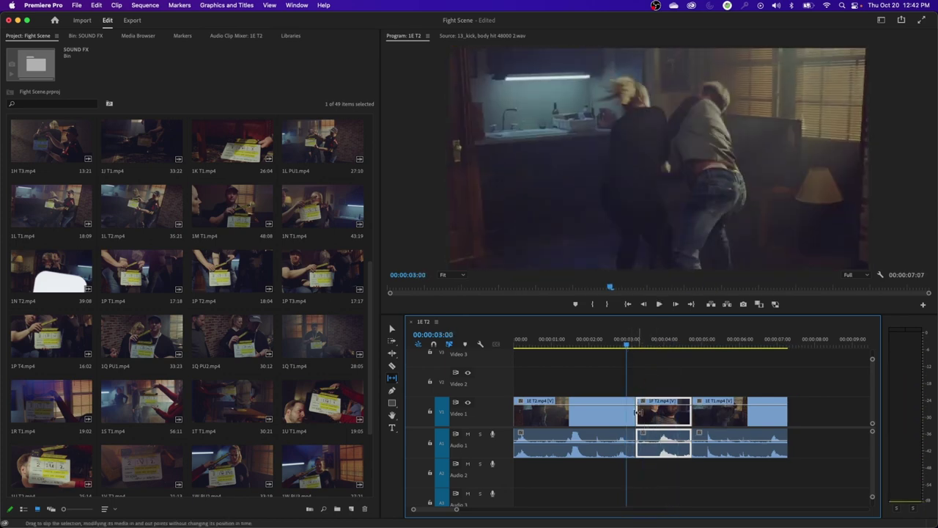
{"action": "key", "text": "space"}
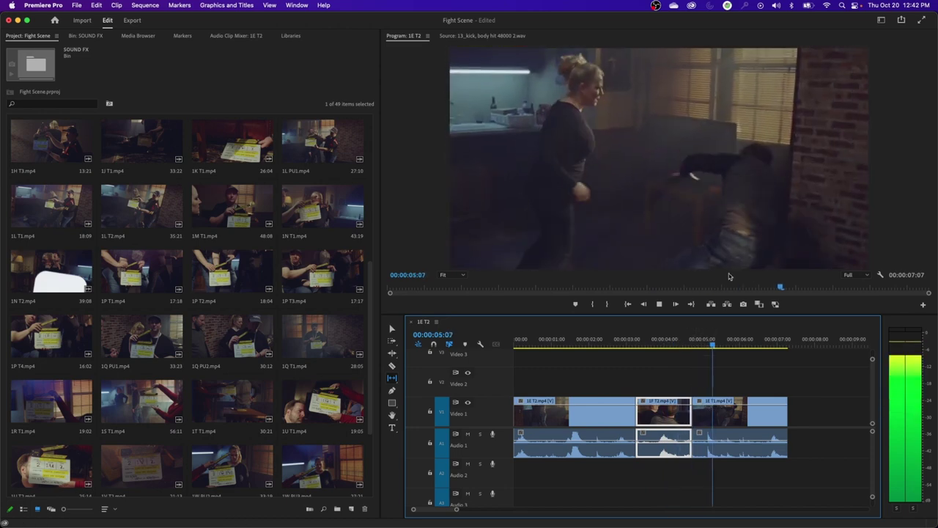
{"action": "key", "text": "space"}
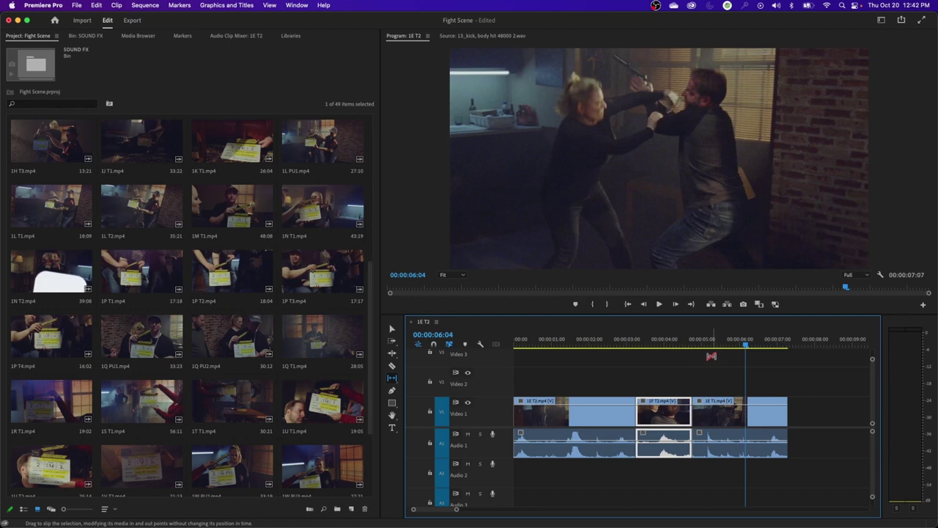
Step: Switch to the Selection tool, deselect the 1F T2.mp4 clip and place the playhead inside it at 00:00:03:19
{"action": "key", "text": "v"}
{"action": "left_click", "coordinate": [651, 390]}
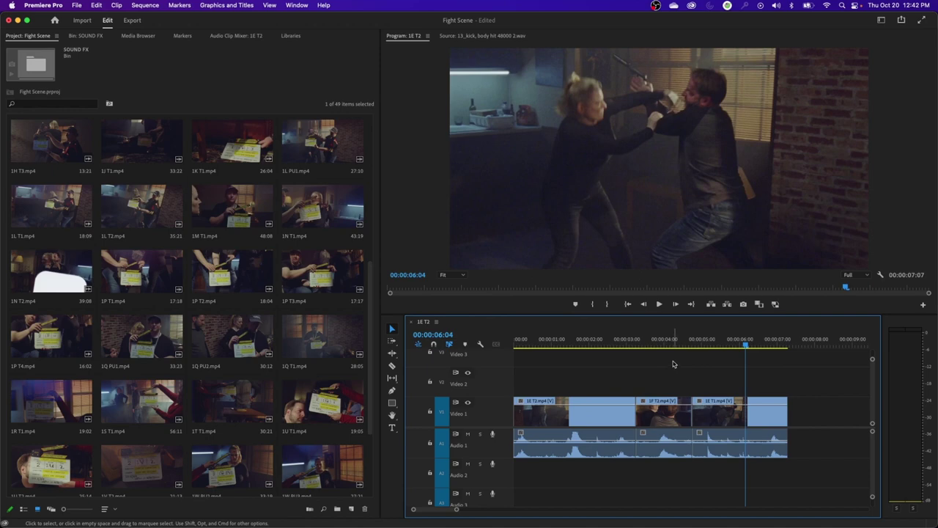
{"action": "left_click", "coordinate": [656, 341]}
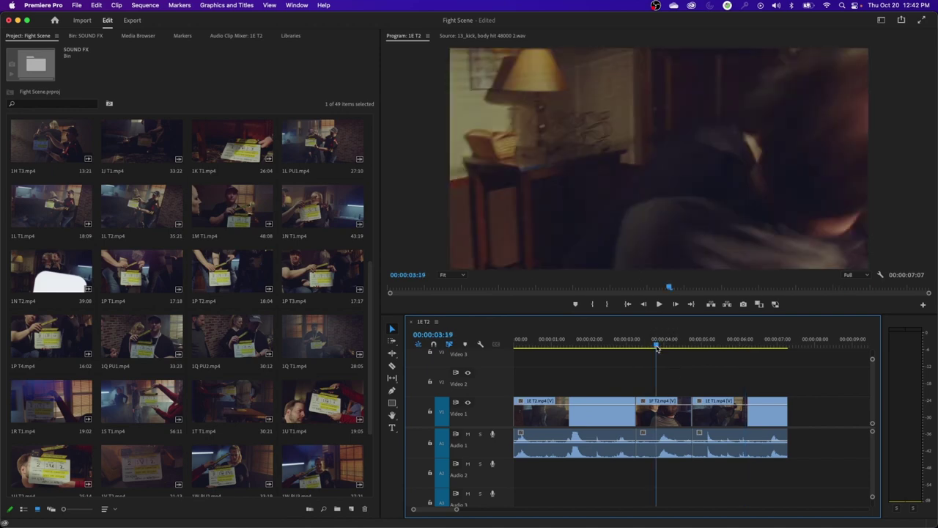